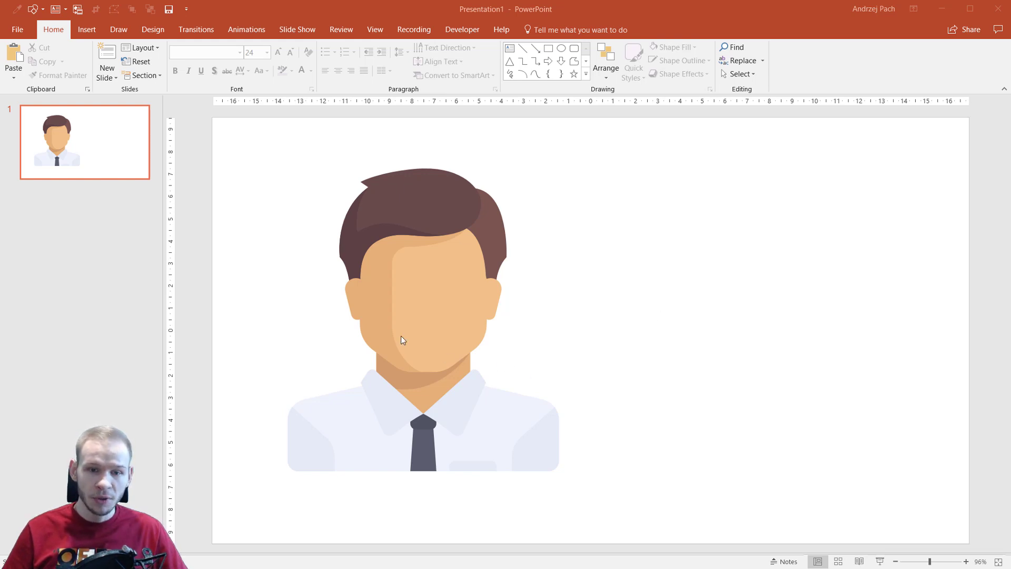
# Step: Convert the man illustration into editable drawing shapes via Group > Ungroup, confirming with Yes
pyautogui.click(415, 291)
pyautogui.moveTo(416, 298); pyautogui.dragTo(420, 289)
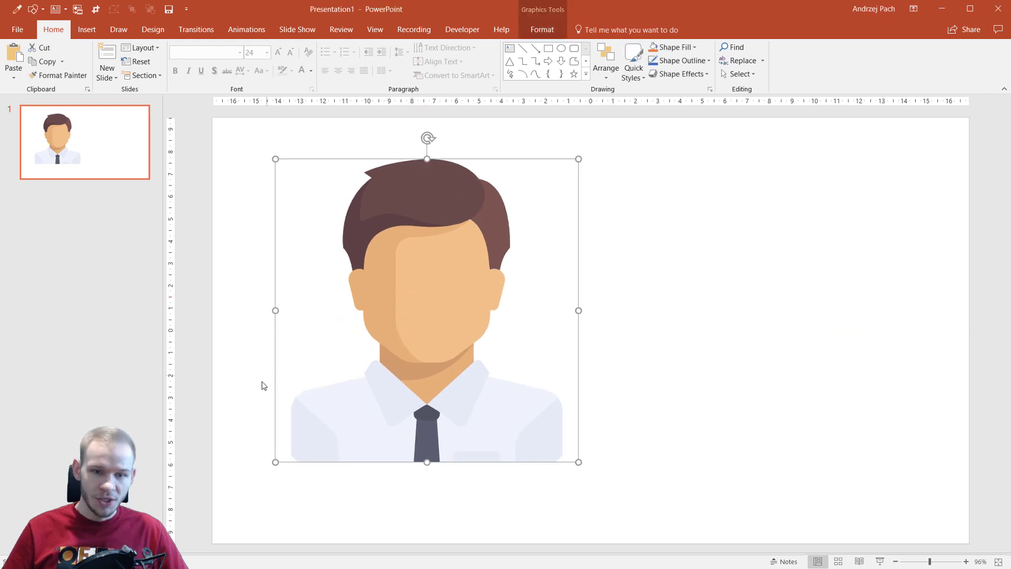
pyautogui.rightClick(435, 306)
pyautogui.moveTo(480, 409)
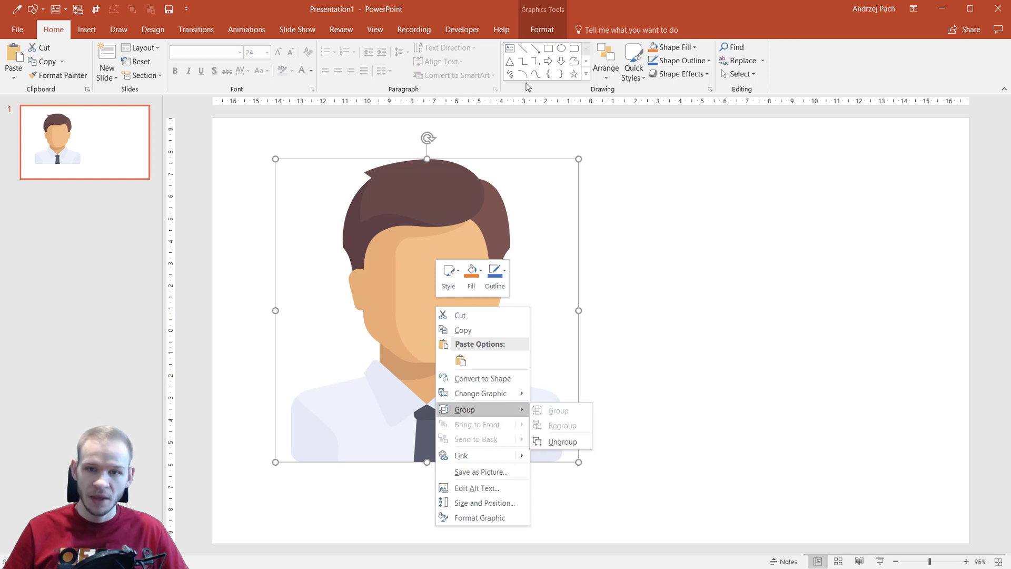
pyautogui.click(562, 442)
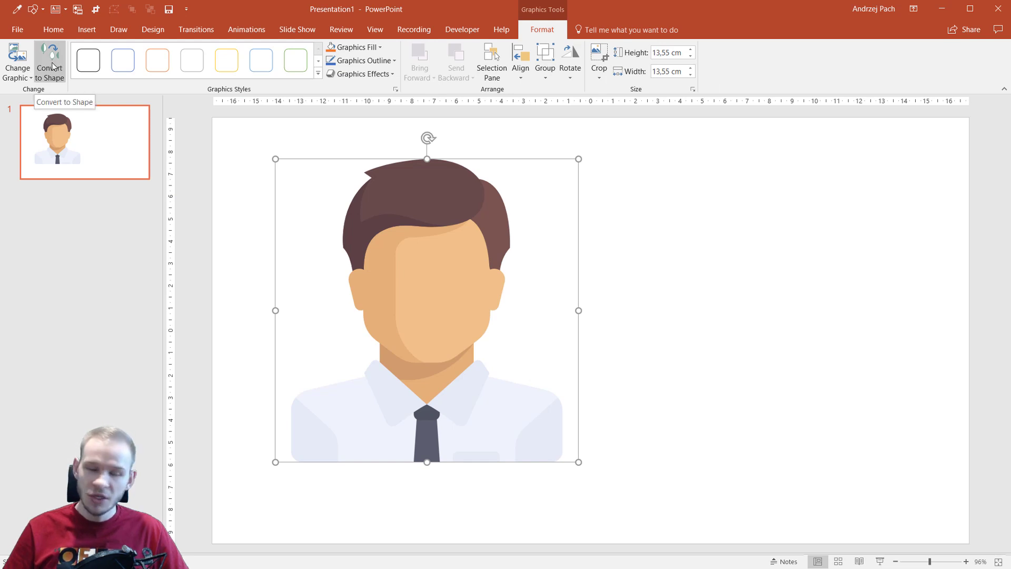
pyautogui.click(56, 58)
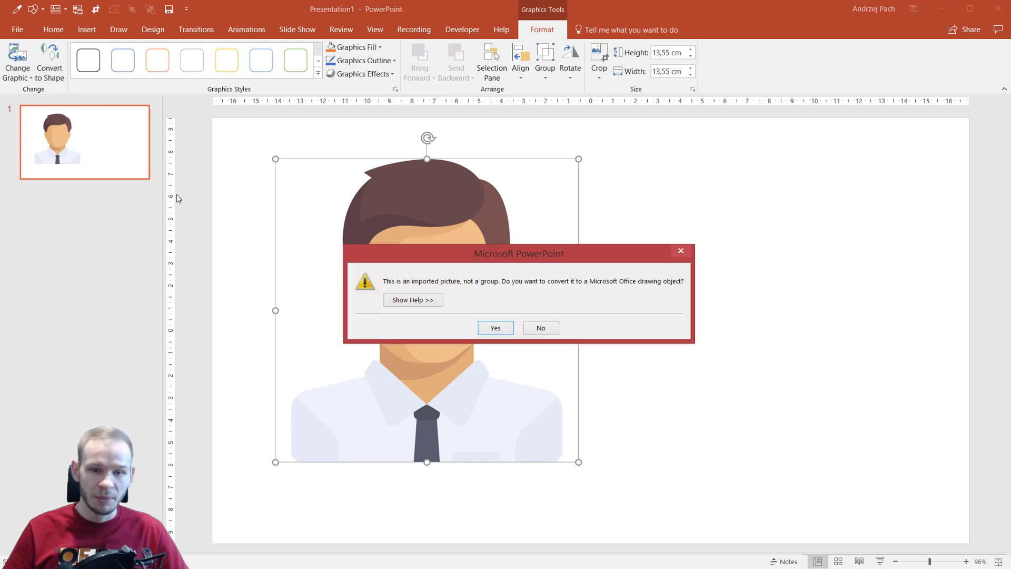
pyautogui.click(490, 327)
# Step: Drag the face piece out to the right of the figure, leaving its fill colour unchanged
pyautogui.click(424, 283)
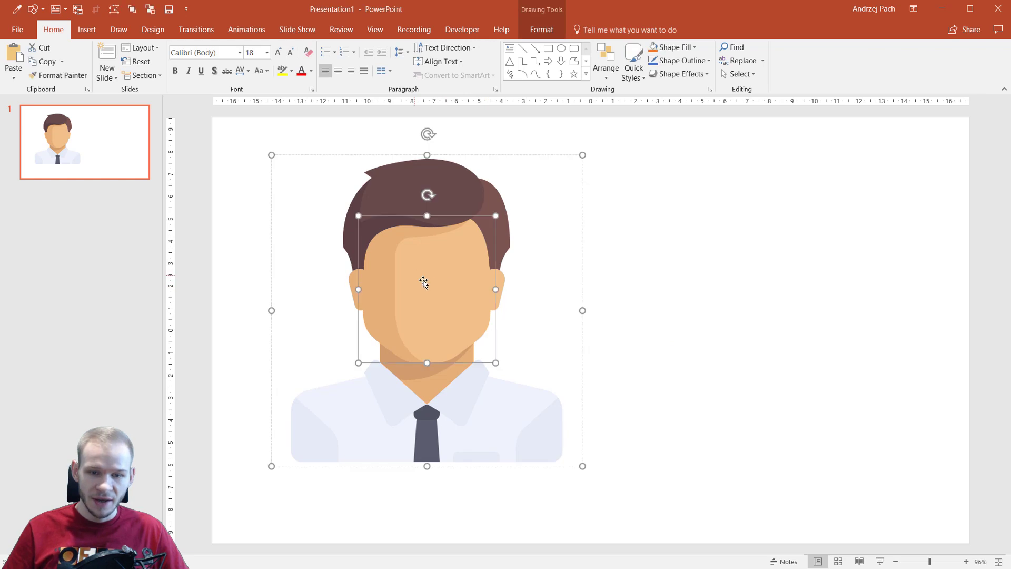
pyautogui.moveTo(425, 281); pyautogui.dragTo(689, 289)
pyautogui.click(404, 269)
pyautogui.moveTo(403, 269); pyautogui.dragTo(444, 269)
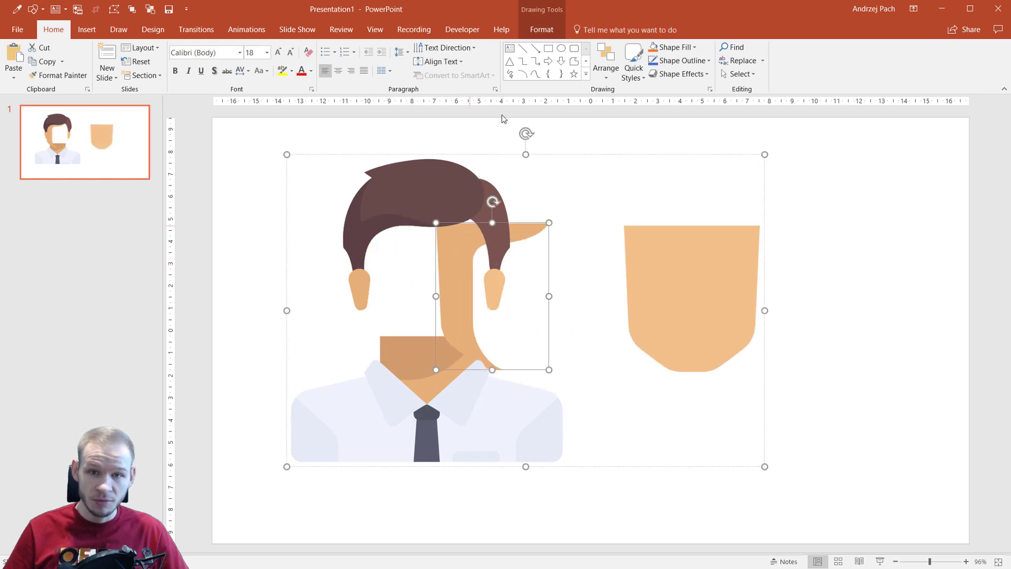
pyautogui.click(543, 30)
pyautogui.click(445, 48)
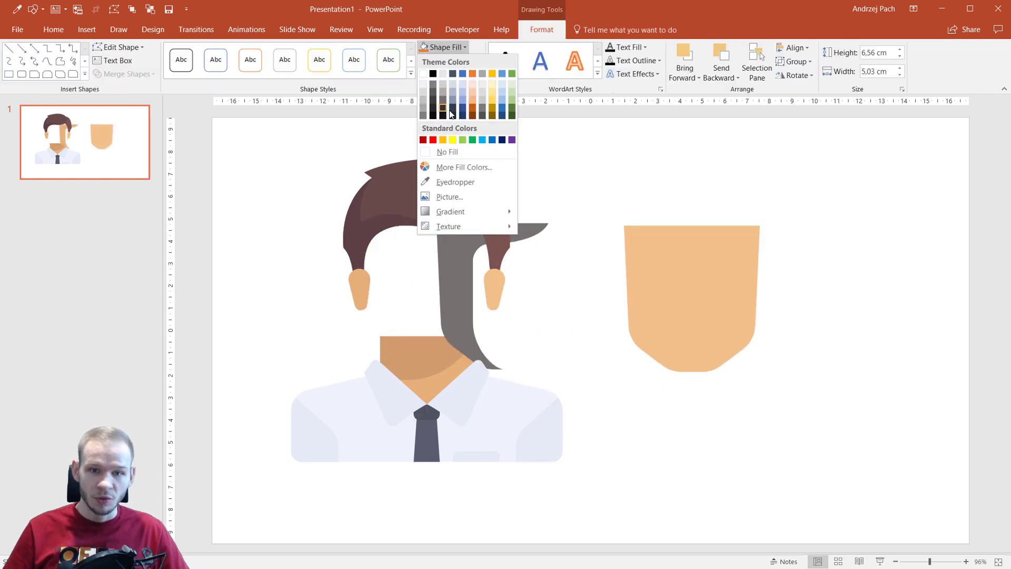
pyautogui.click(566, 294)
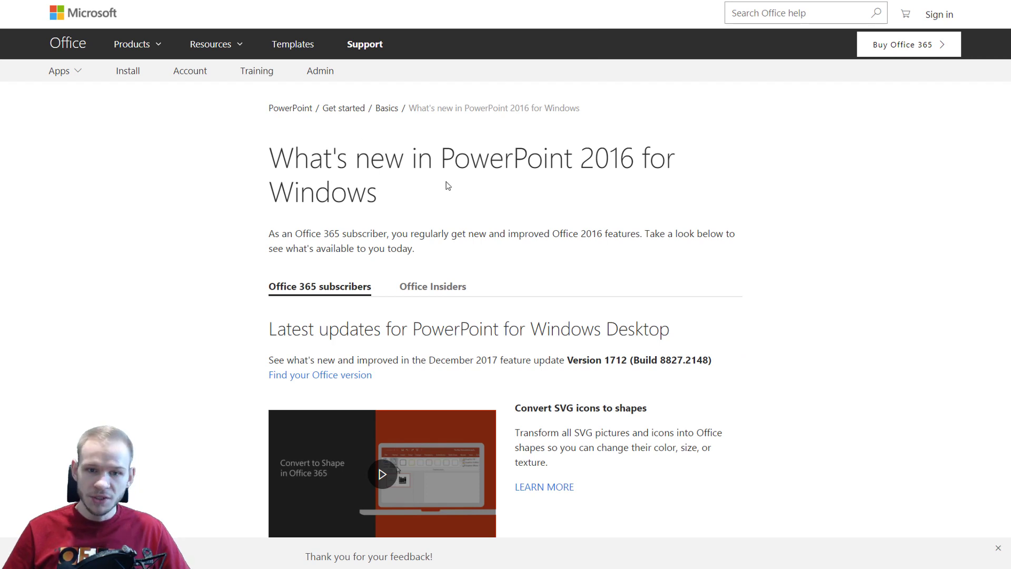
pyautogui.moveTo(441, 158); pyautogui.dragTo(641, 160)
pyautogui.click(544, 252)
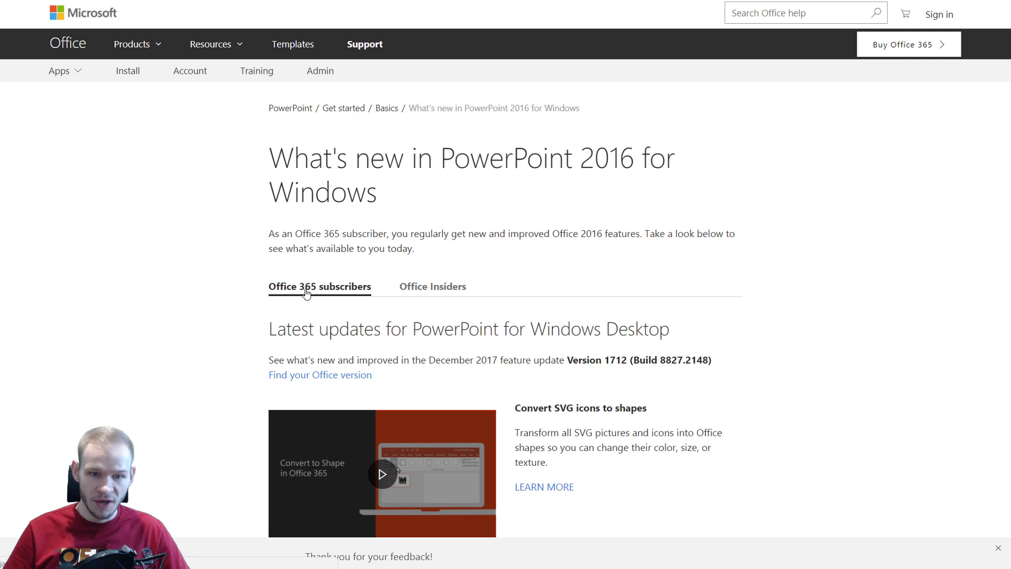
pyautogui.moveTo(270, 331); pyautogui.dragTo(387, 334)
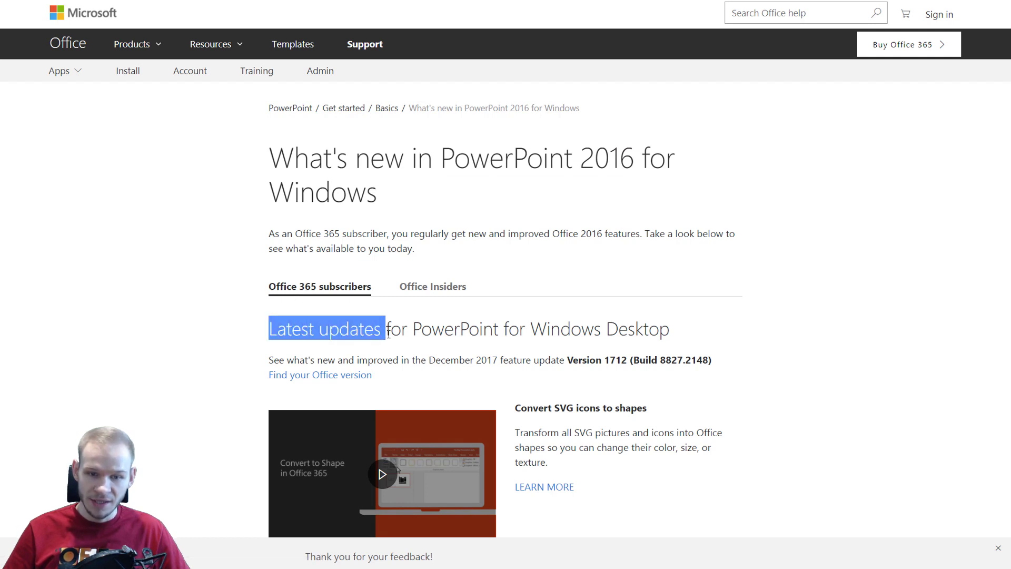
pyautogui.click(388, 333)
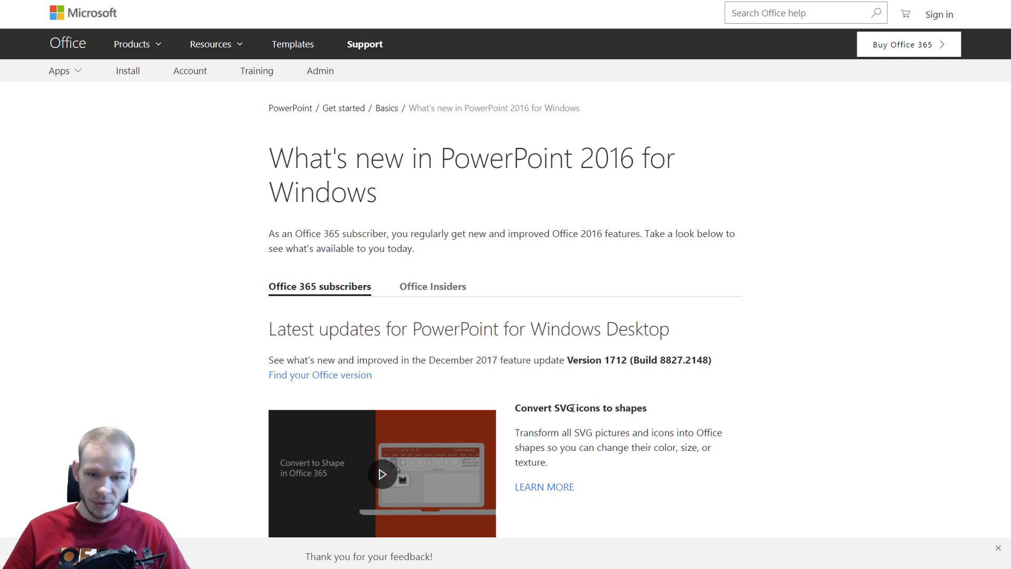
pyautogui.moveTo(427, 361); pyautogui.dragTo(501, 361)
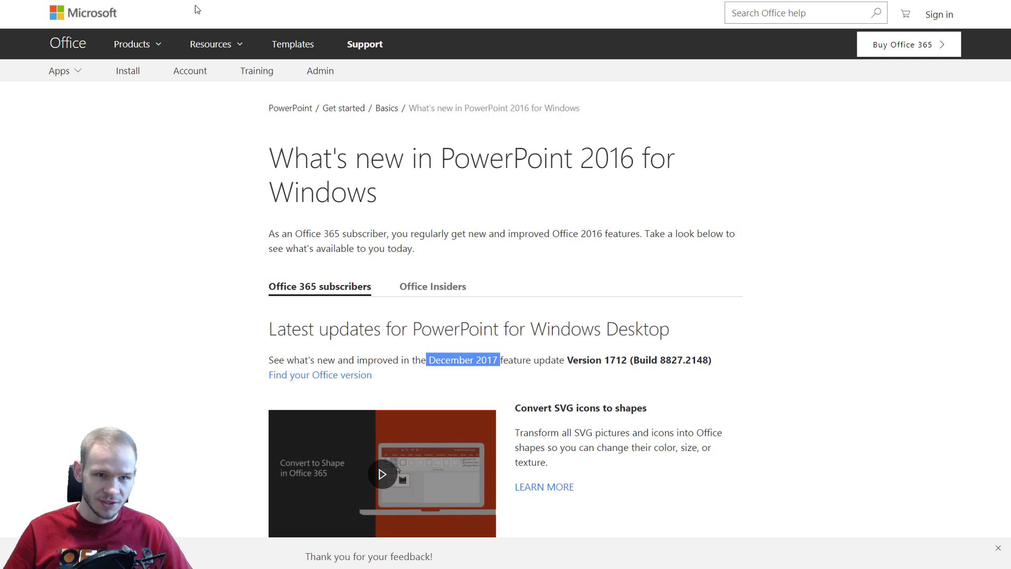
pyautogui.click(460, 376)
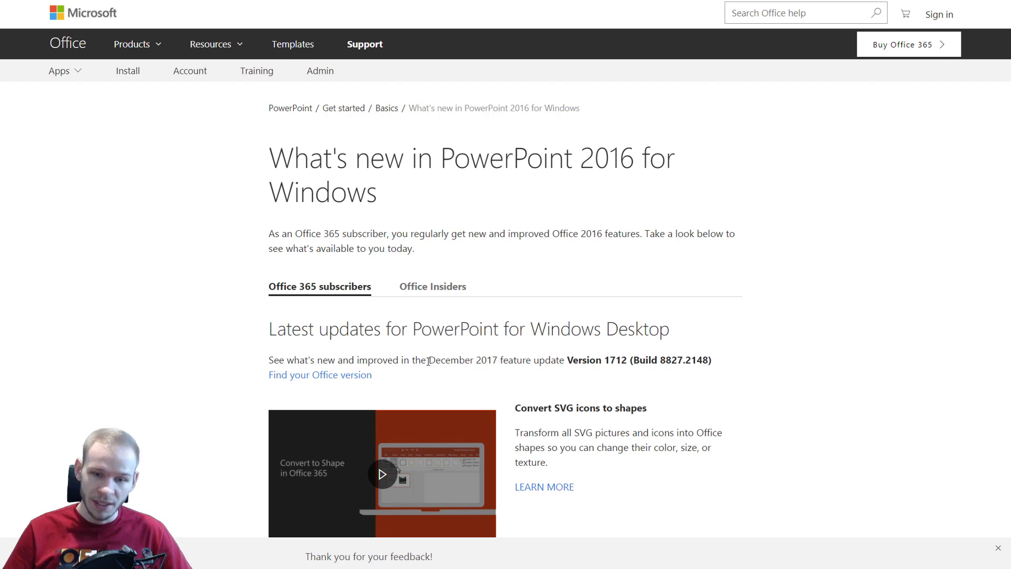
pyautogui.moveTo(428, 361); pyautogui.dragTo(499, 363)
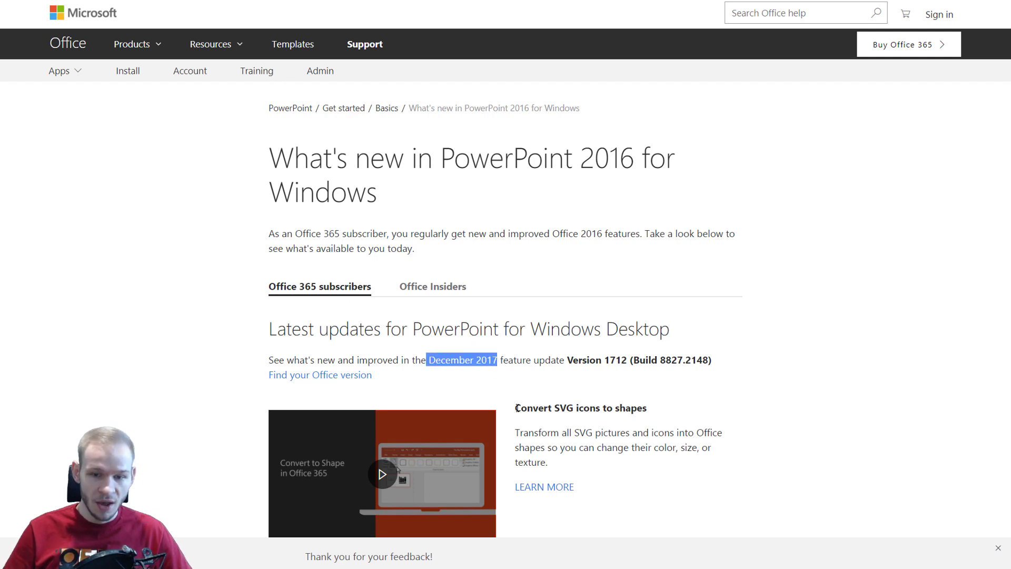
pyautogui.moveTo(515, 408); pyautogui.dragTo(650, 414)
pyautogui.click(650, 413)
pyautogui.scroll(-3, 551, 438)
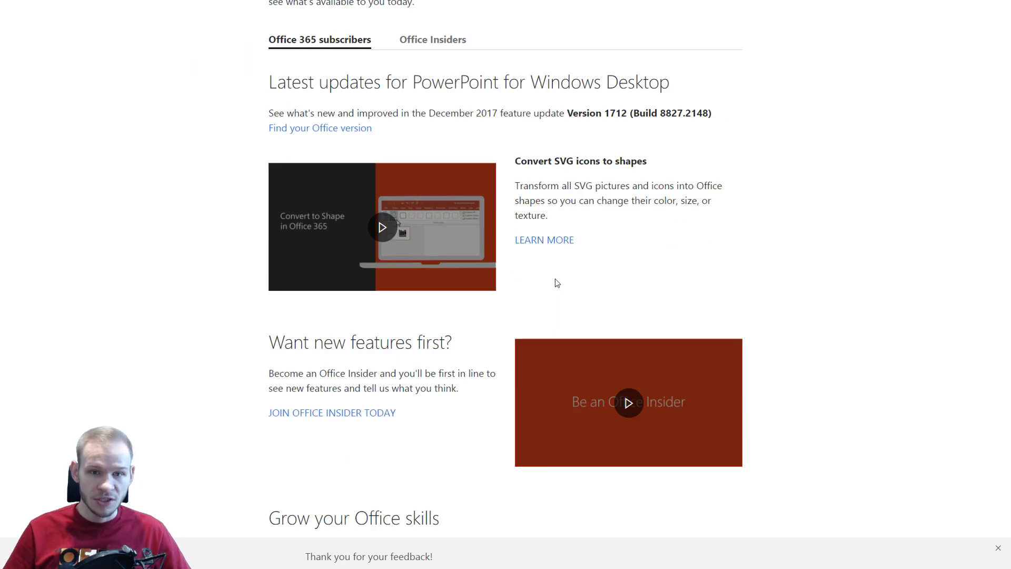
pyautogui.scroll(3, 555, 282)
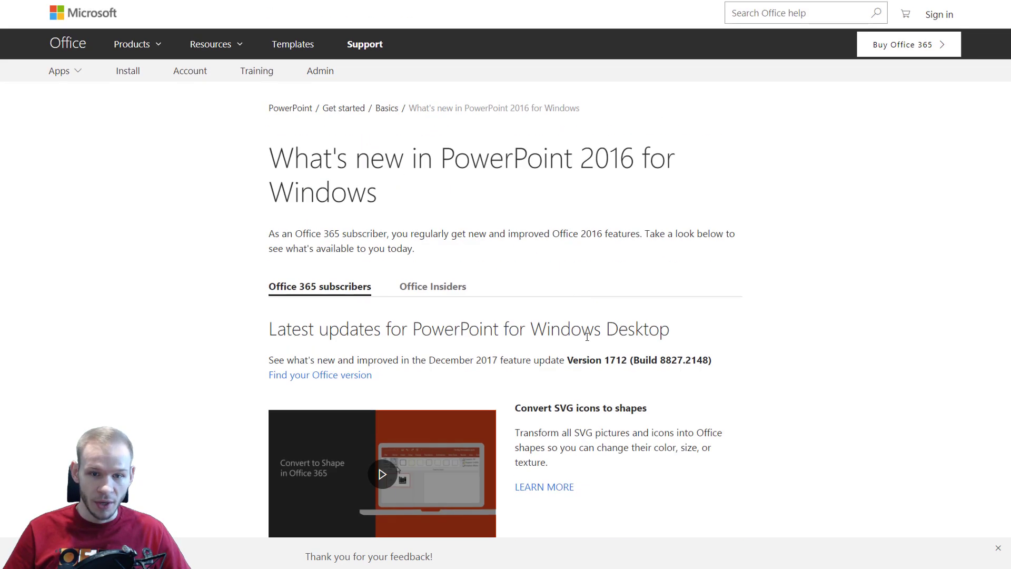
# Step: Show the Office Insiders updates on the What's new page
pyautogui.click(449, 295)
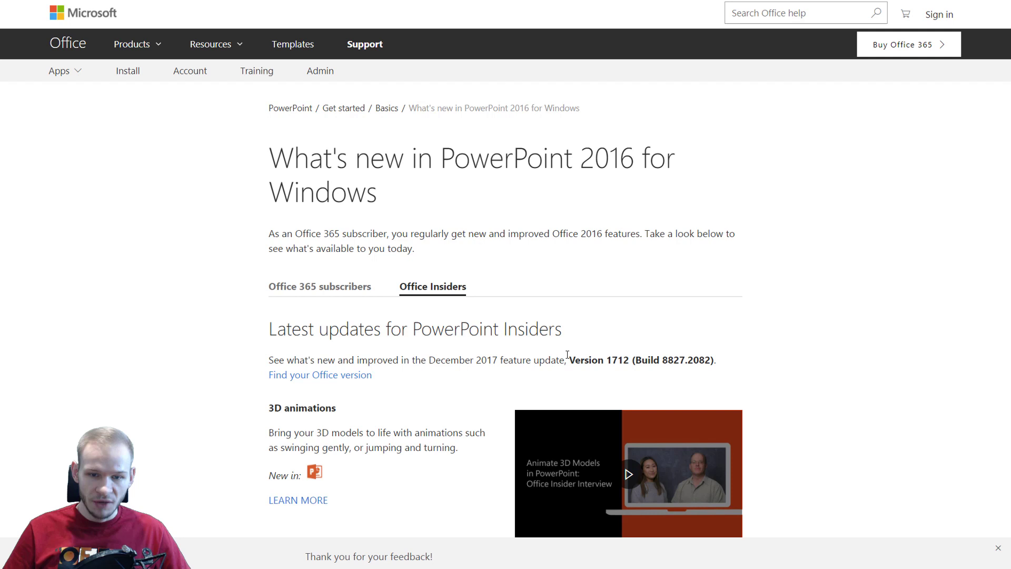
pyautogui.scroll(-2, 456, 304)
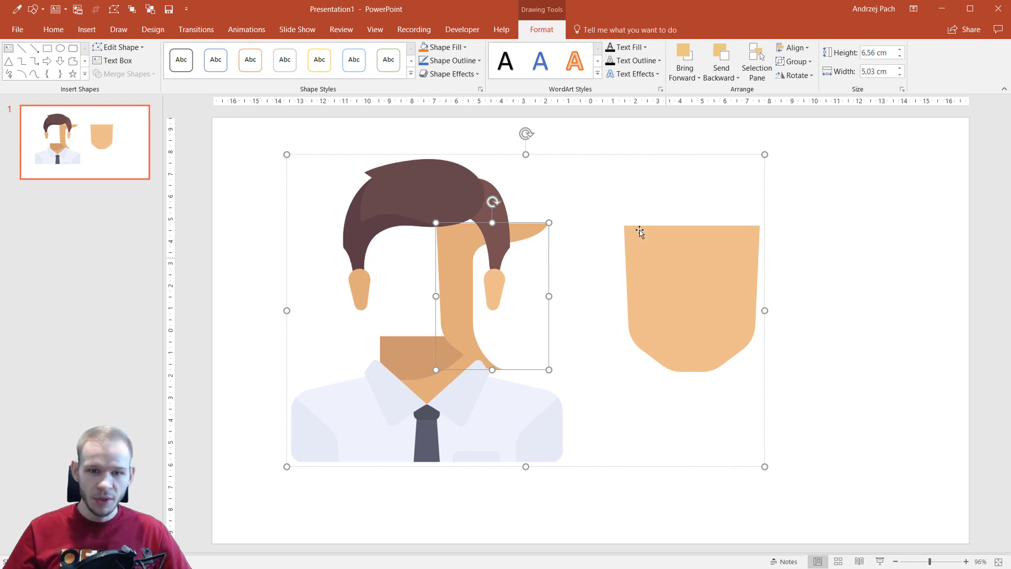
# Step: View the Office account page showing version 1801 on Monthly Channel
pyautogui.click(17, 30)
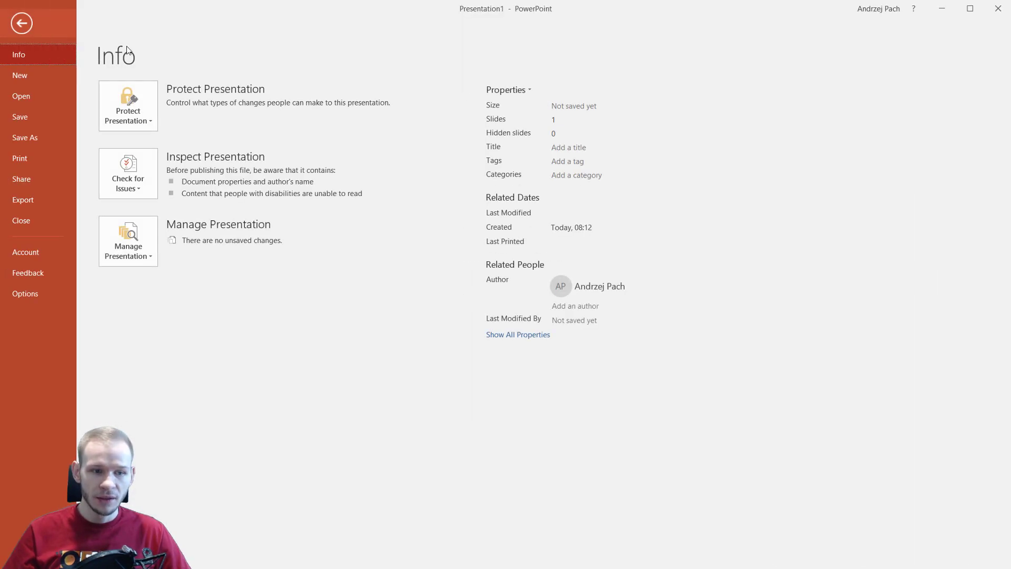
pyautogui.click(37, 257)
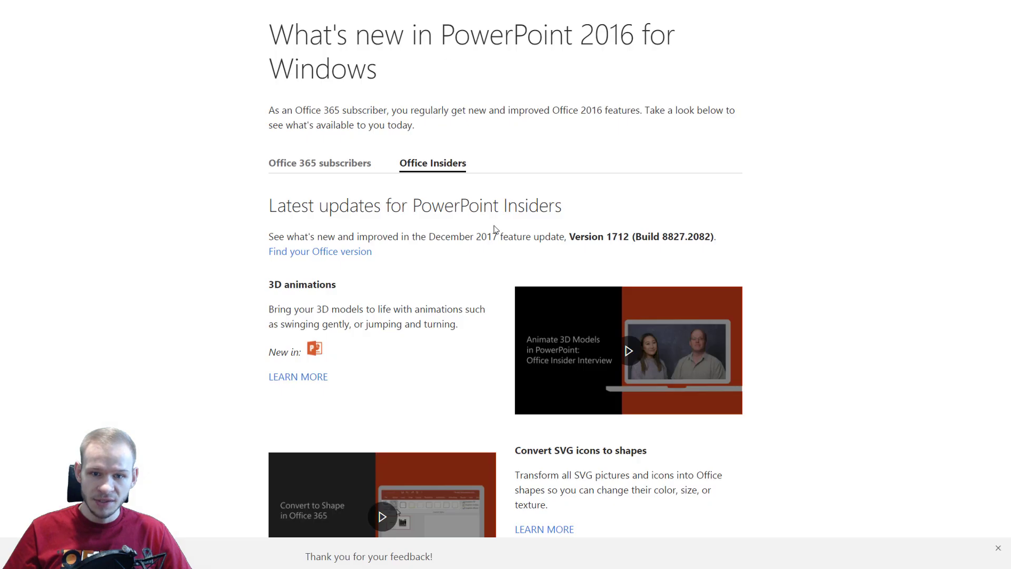
pyautogui.moveTo(570, 237); pyautogui.dragTo(631, 237)
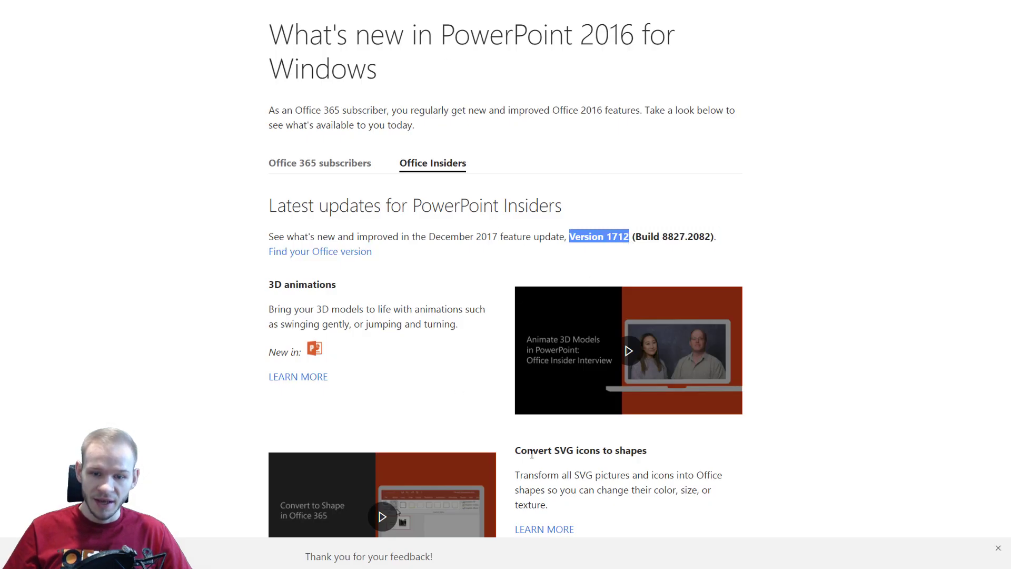
pyautogui.moveTo(515, 450); pyautogui.dragTo(601, 451)
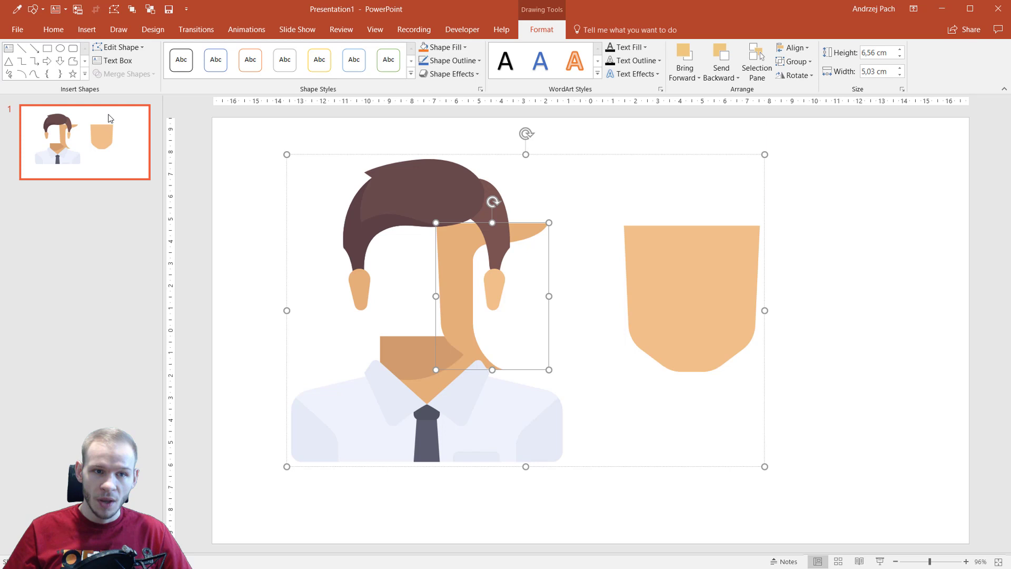
# Step: Bring up the Insert Icons library from the Insert ribbon
pyautogui.click(86, 29)
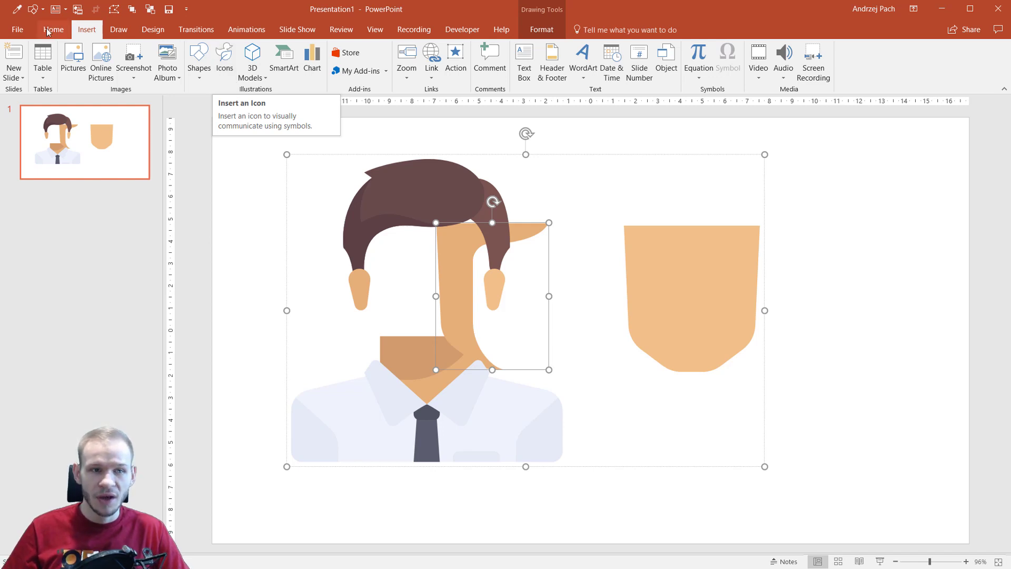
pyautogui.click(226, 57)
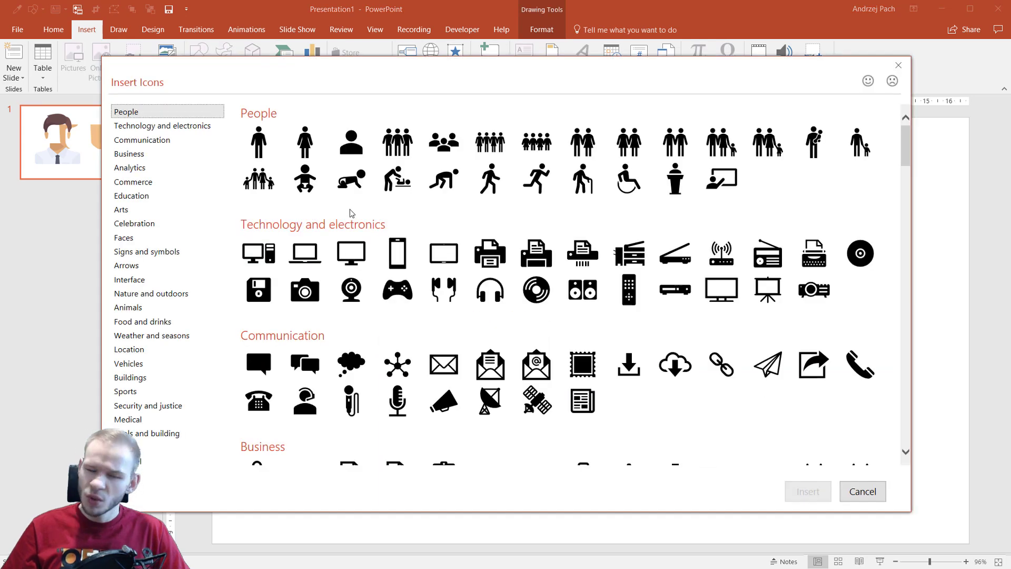
pyautogui.scroll(-1, 162, 241)
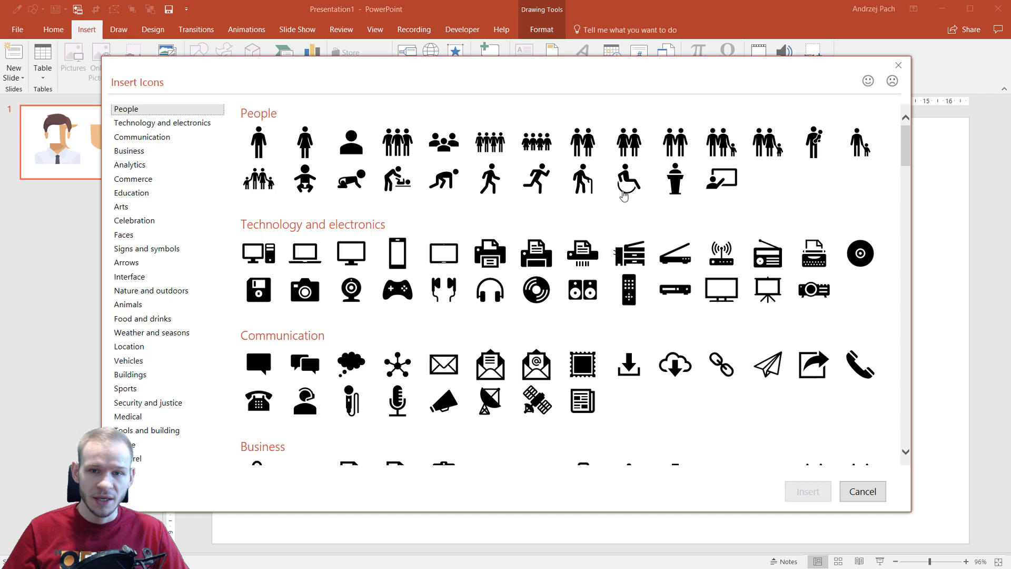
# Step: Insert the couple icon, place it at the slide's right side and enlarge it to about 6.81 cm
pyautogui.click(587, 141)
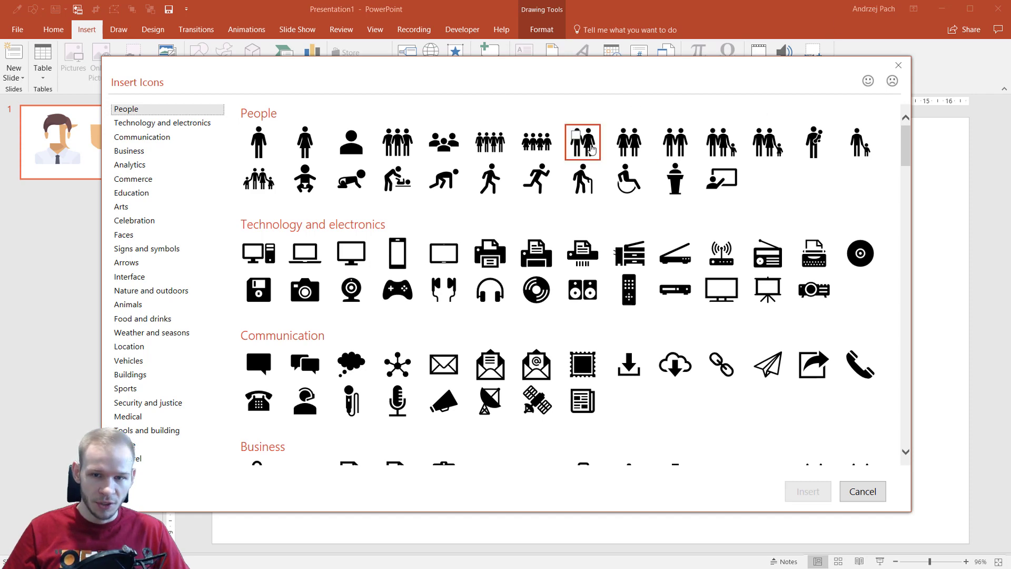
pyautogui.click(821, 492)
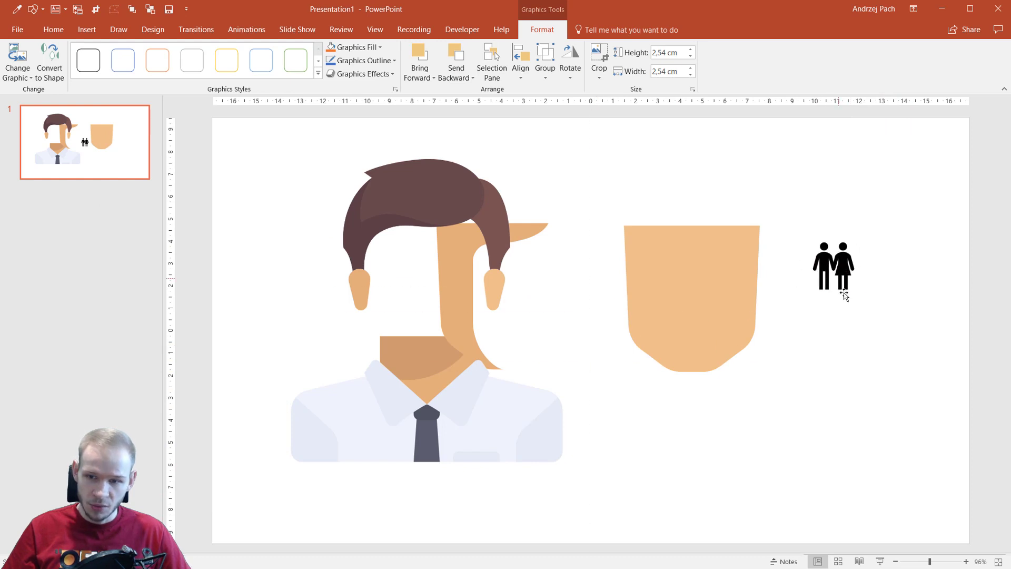
pyautogui.moveTo(607, 359); pyautogui.dragTo(849, 295)
pyautogui.moveTo(914, 331); pyautogui.dragTo(950, 355)
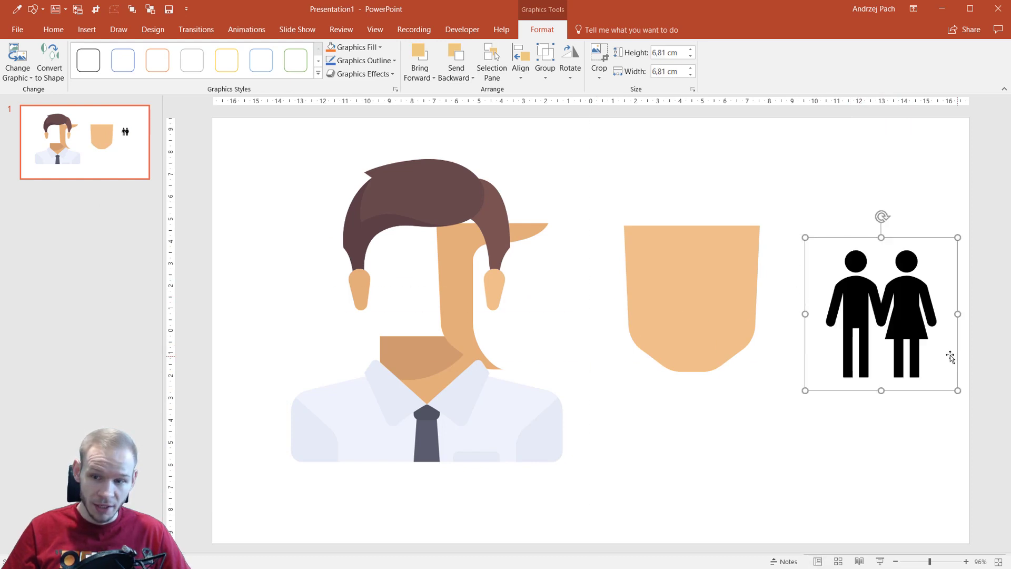
# Step: Ungroup the couple icon, confirming its conversion to a drawing object
pyautogui.rightClick(861, 305)
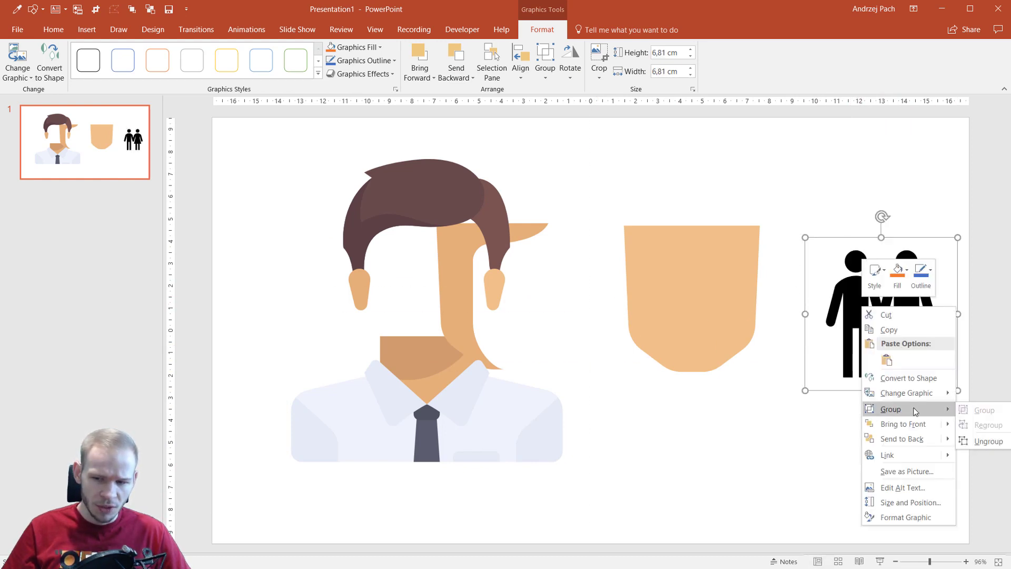
pyautogui.click(998, 446)
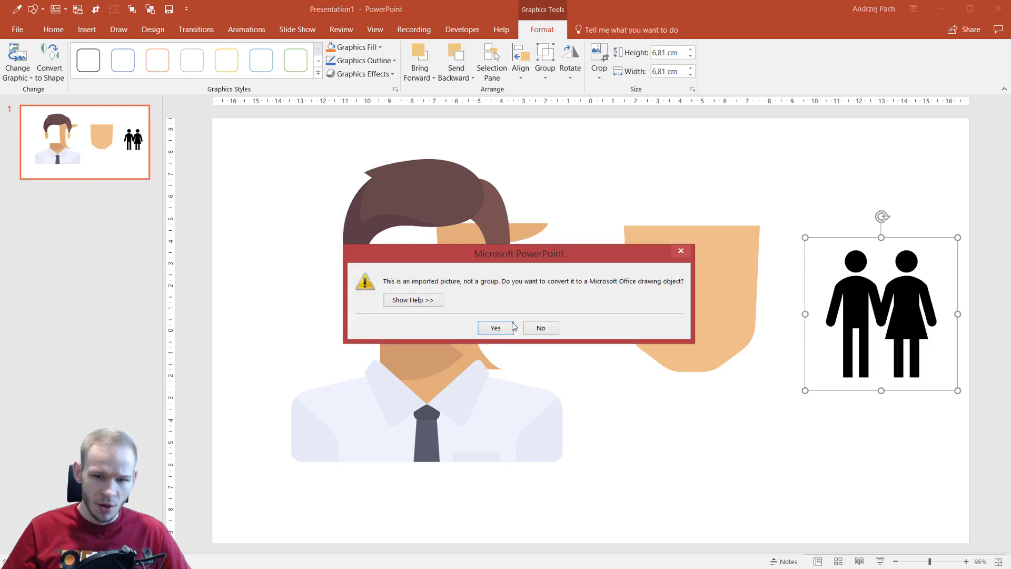
pyautogui.click(512, 326)
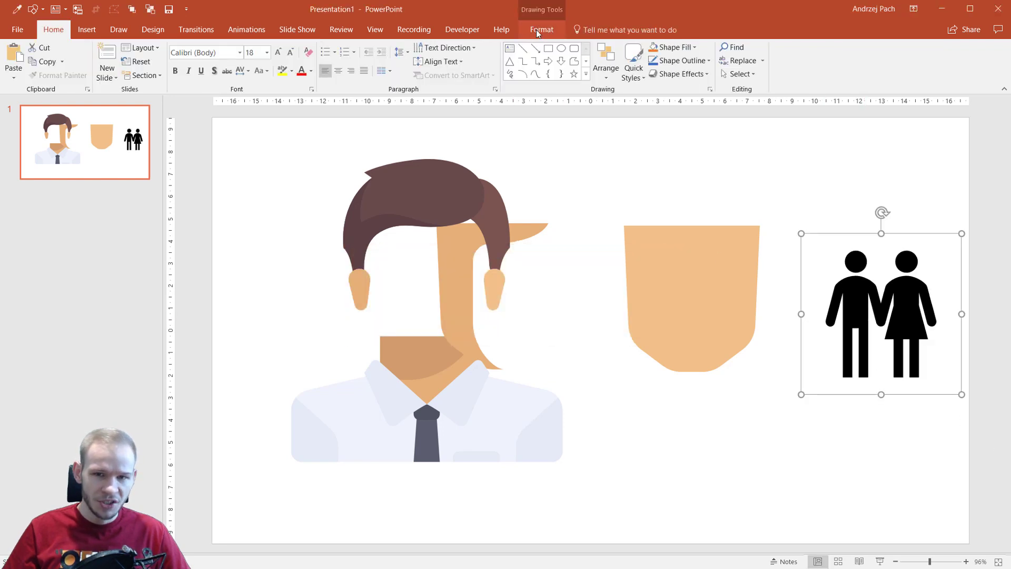
# Step: Fill the couple icon with the light yellow theme colour
pyautogui.click(538, 30)
pyautogui.click(443, 48)
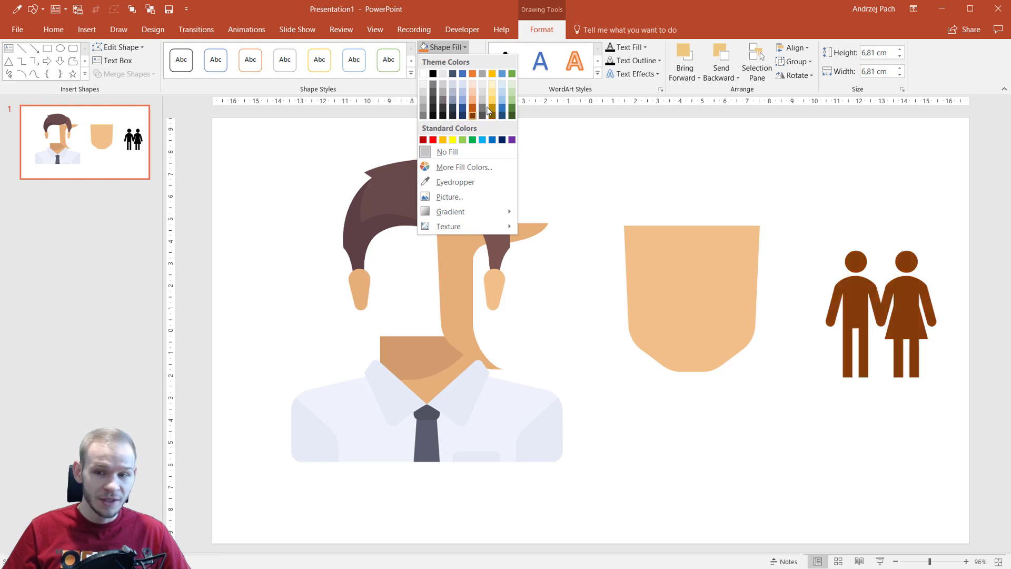
pyautogui.click(487, 108)
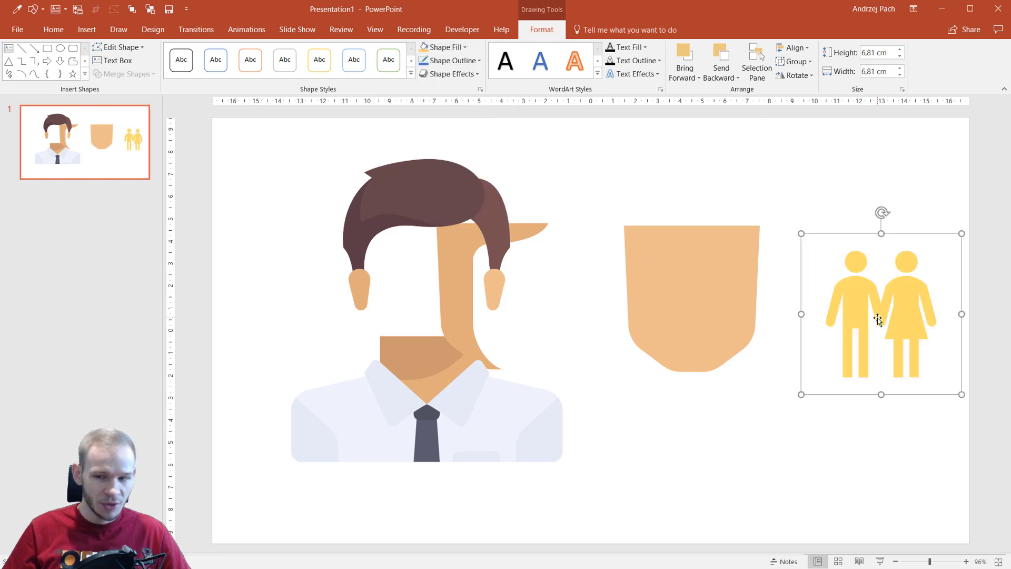
pyautogui.click(84, 33)
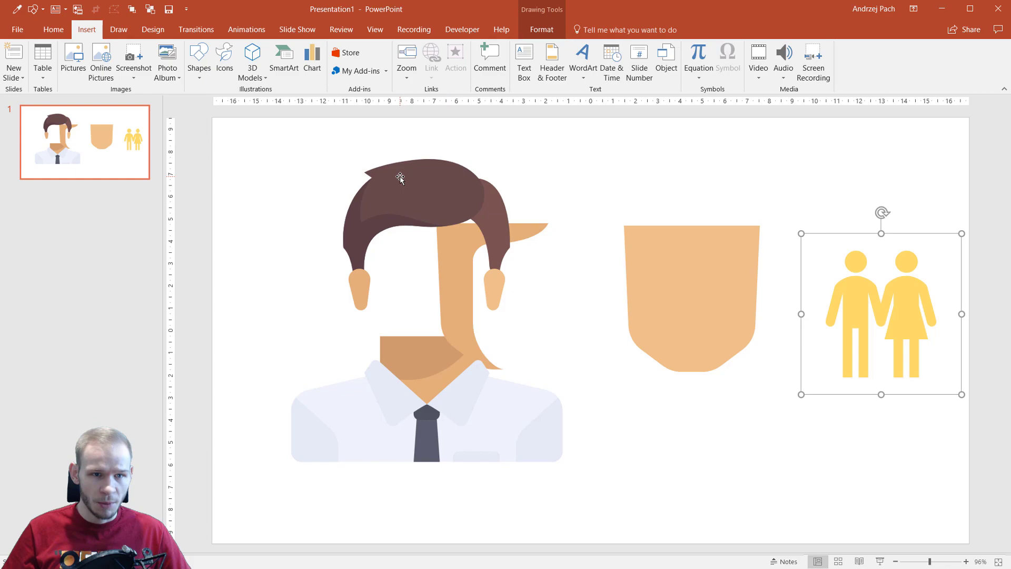
# Step: Select the pale face shape within the man group and drag it back onto his head
pyautogui.click(16, 29)
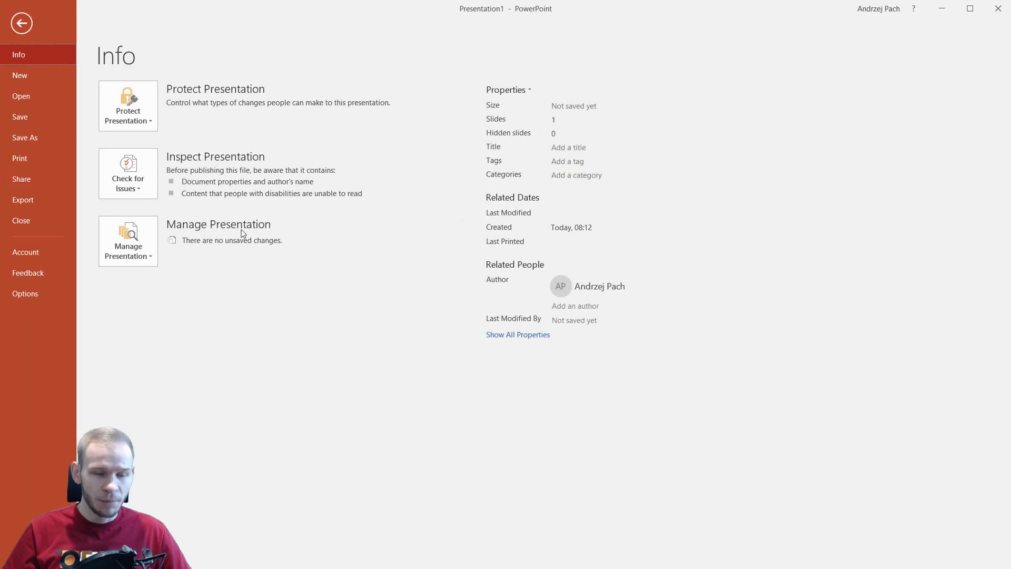
pyautogui.click(21, 22)
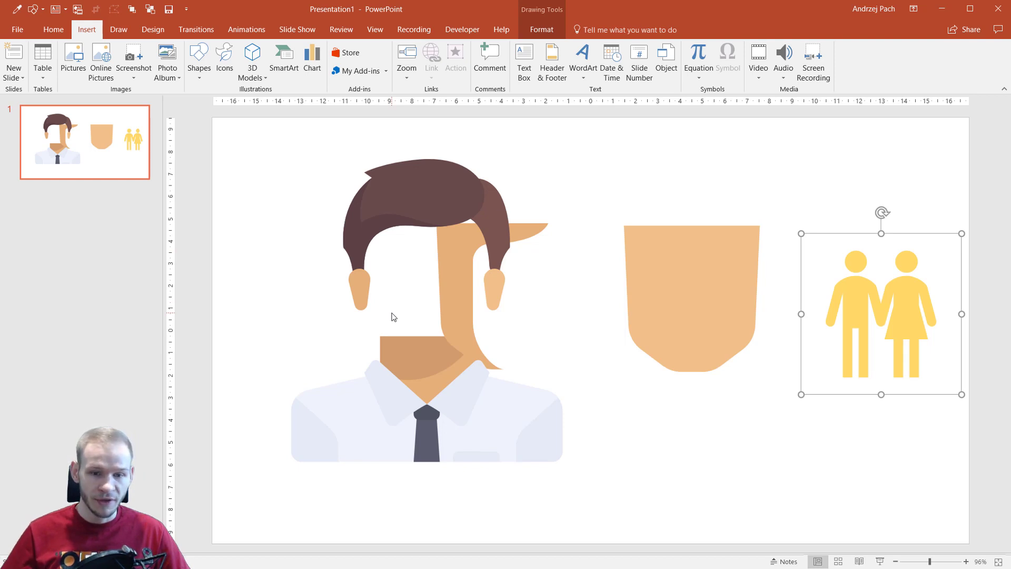
pyautogui.moveTo(423, 213); pyautogui.dragTo(435, 213)
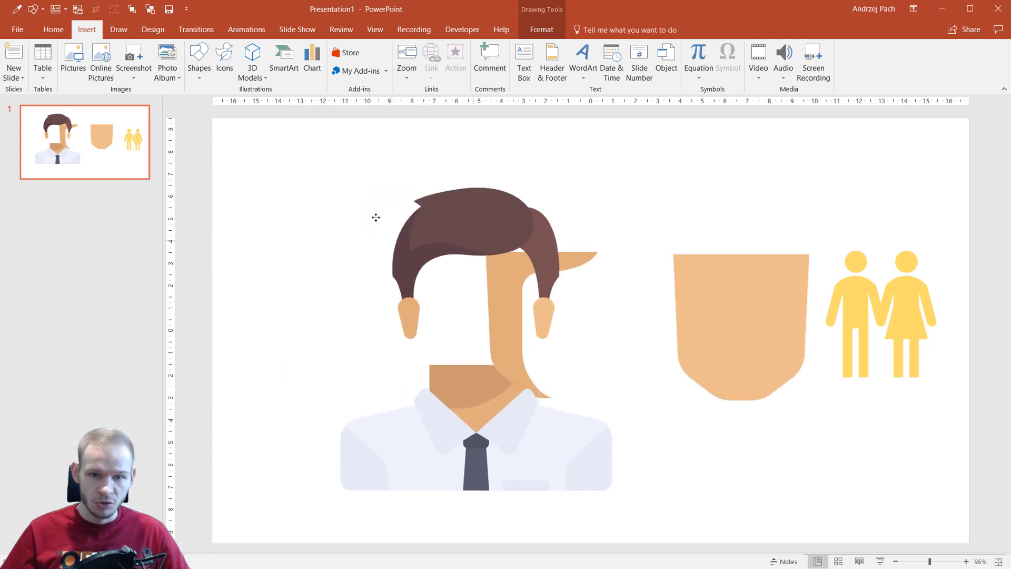
pyautogui.click(435, 212)
pyautogui.click(715, 293)
pyautogui.moveTo(715, 293); pyautogui.dragTo(462, 283)
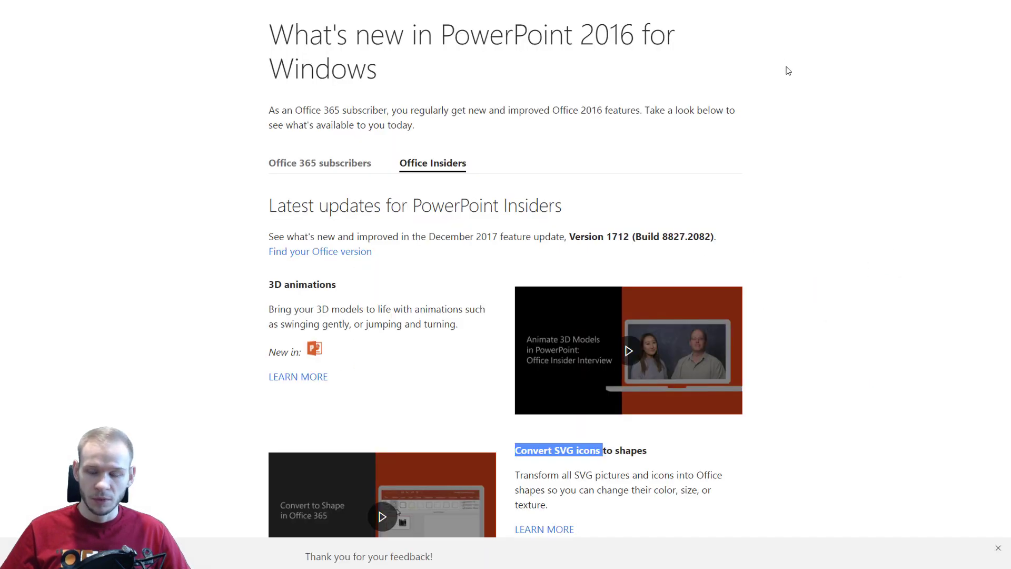
pyautogui.moveTo(328, 45); pyautogui.dragTo(453, 45)
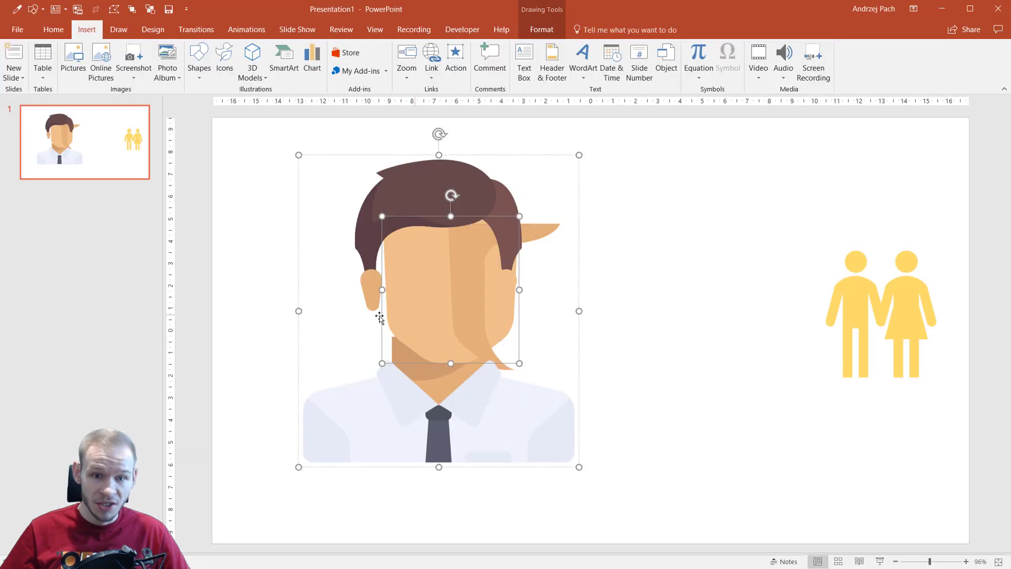
# Step: Centre the face between the man's ears, then move the whole figure about 49 px left
pyautogui.moveTo(434, 273); pyautogui.dragTo(418, 274)
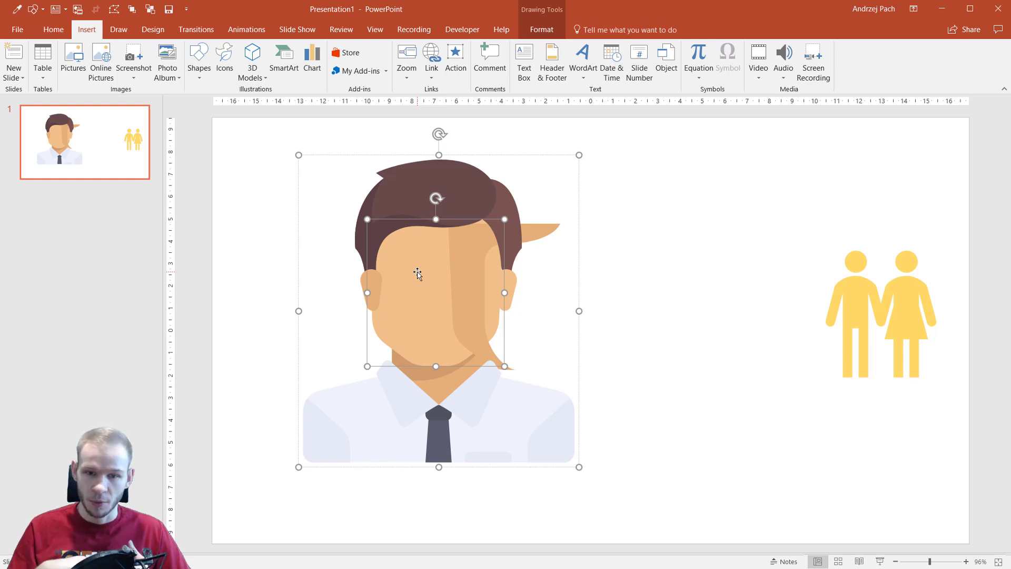
pyautogui.moveTo(418, 274)
pyautogui.mouseDown()
pyautogui.moveTo(424, 280)
pyautogui.moveTo(379, 269)
pyautogui.moveTo(388, 269)
pyautogui.mouseUp()
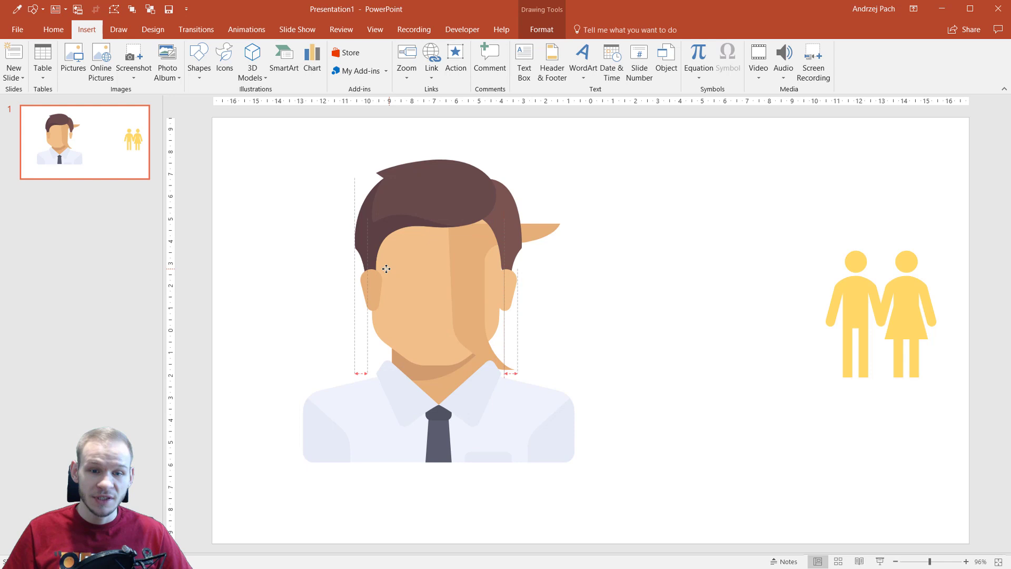
pyautogui.click(649, 292)
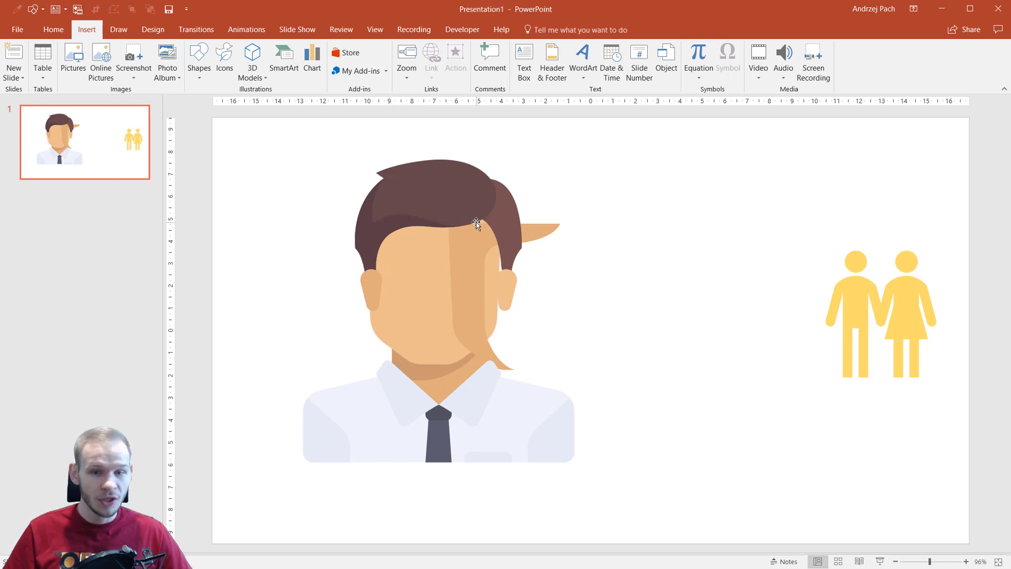
pyautogui.moveTo(474, 214); pyautogui.dragTo(435, 212)
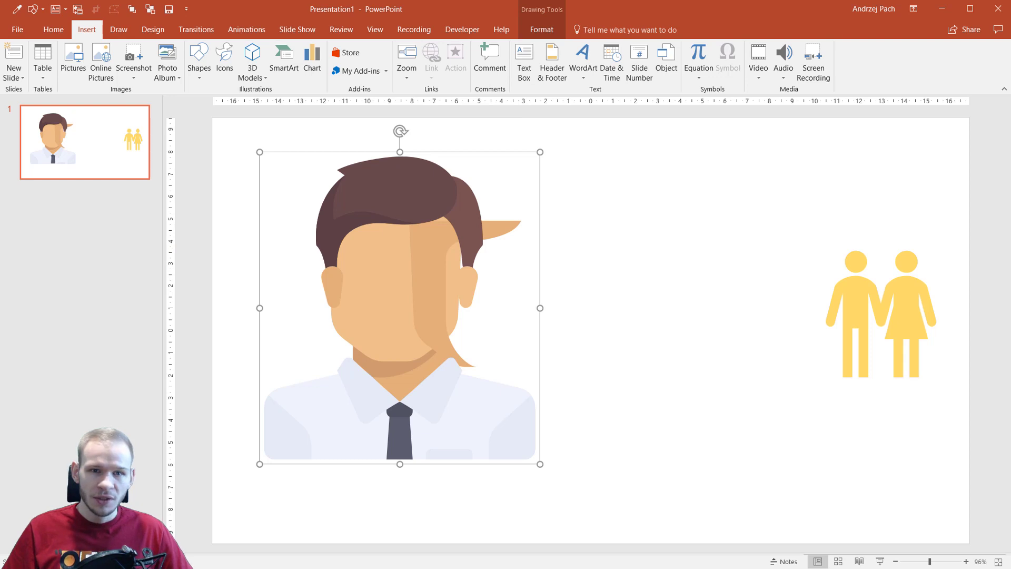
# Step: After glancing at the Flaticon page, nudge the man group rightward and slightly lower with smart guides
pyautogui.hotkey('alt', 'Tab')
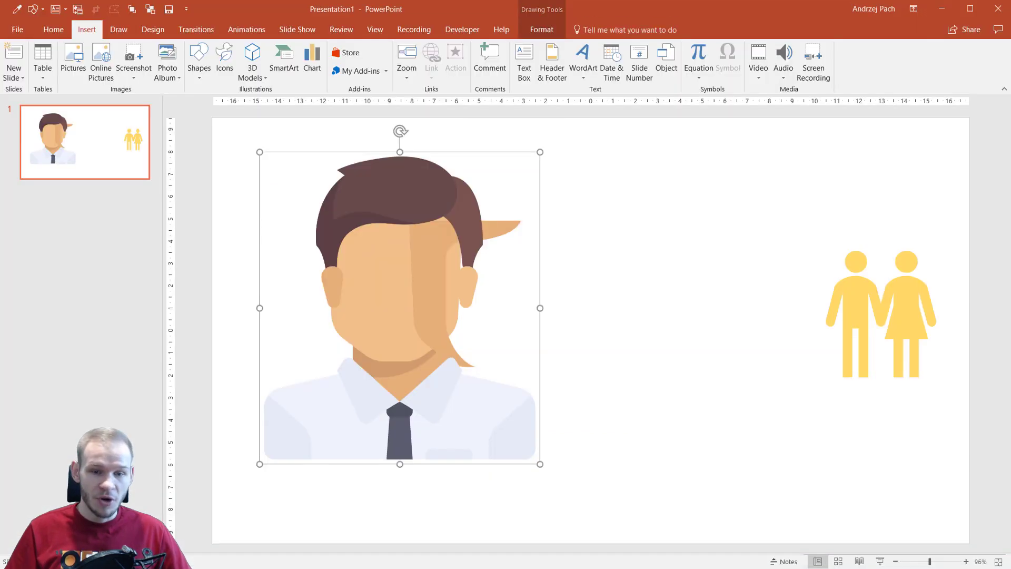
pyautogui.moveTo(459, 305); pyautogui.dragTo(451, 300)
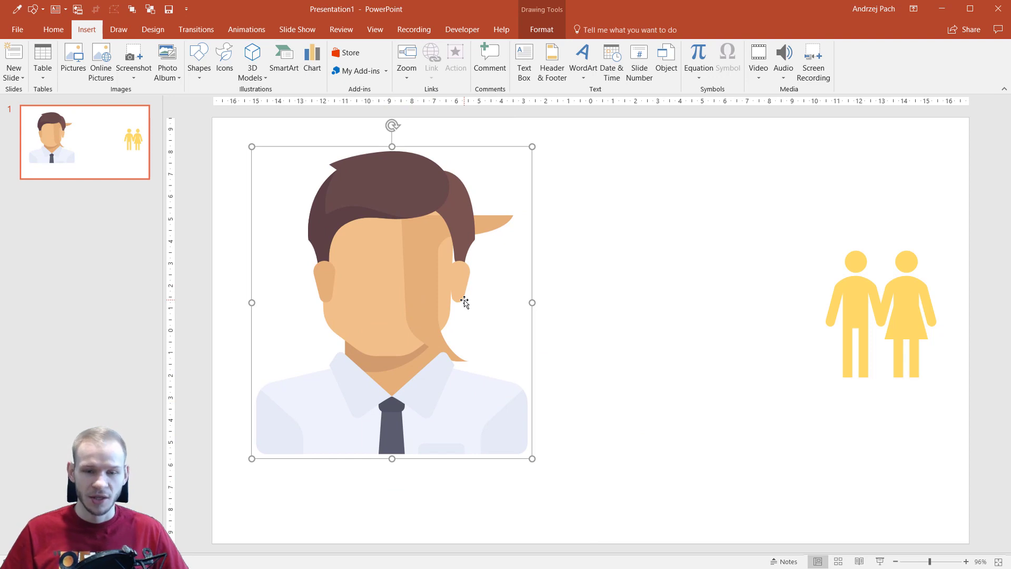
pyautogui.click(609, 284)
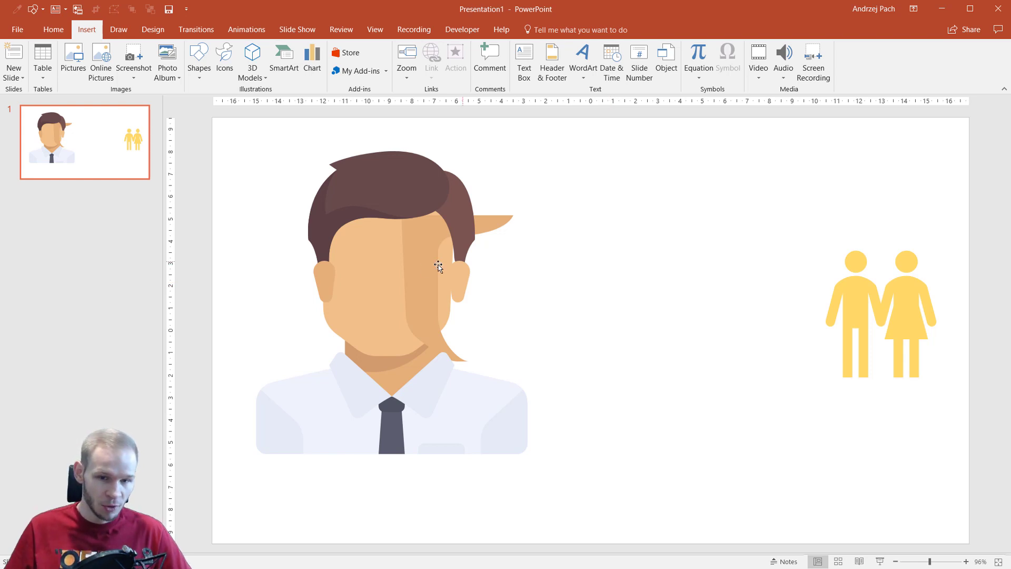
pyautogui.moveTo(440, 266); pyautogui.dragTo(418, 286)
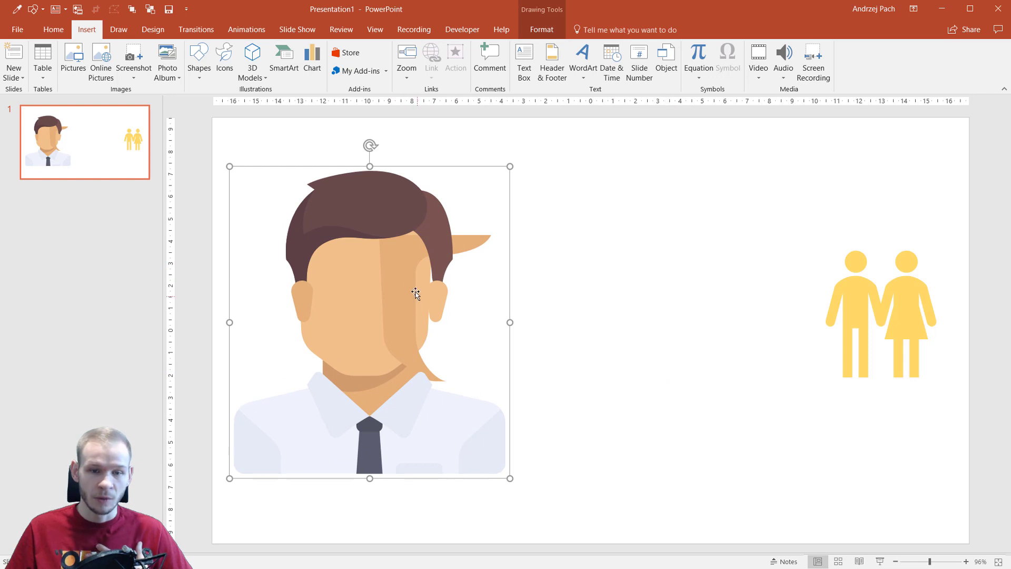
pyautogui.moveTo(401, 275); pyautogui.dragTo(463, 275)
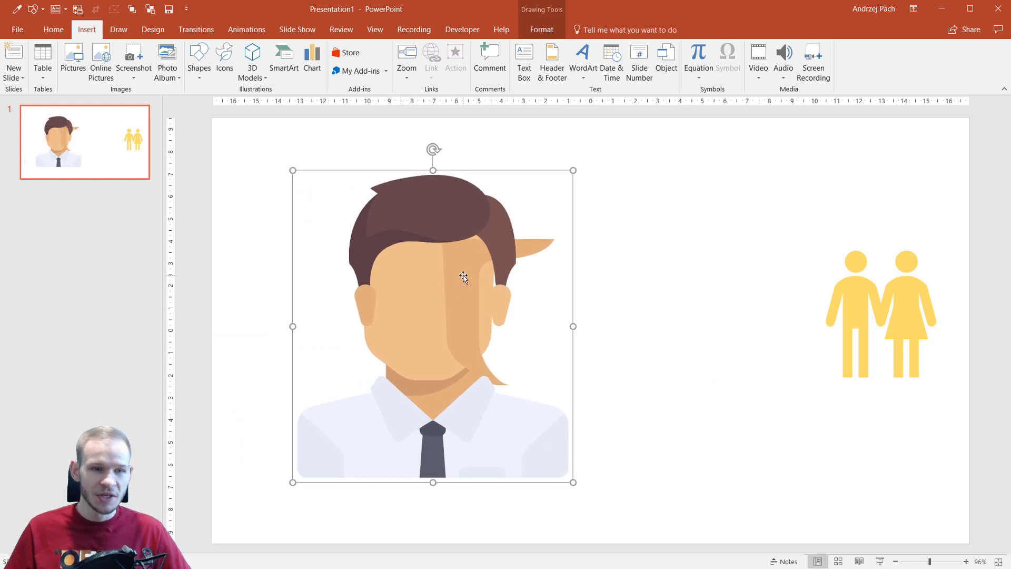
pyautogui.click(568, 275)
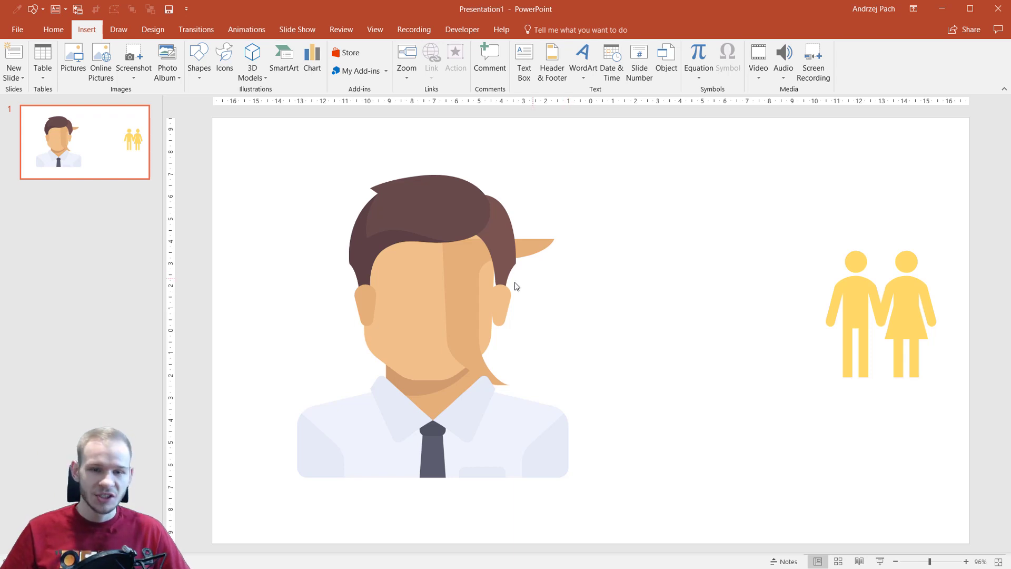
pyautogui.moveTo(492, 278)
pyautogui.mouseDown()
pyautogui.moveTo(459, 291)
pyautogui.moveTo(484, 297)
pyautogui.mouseUp()
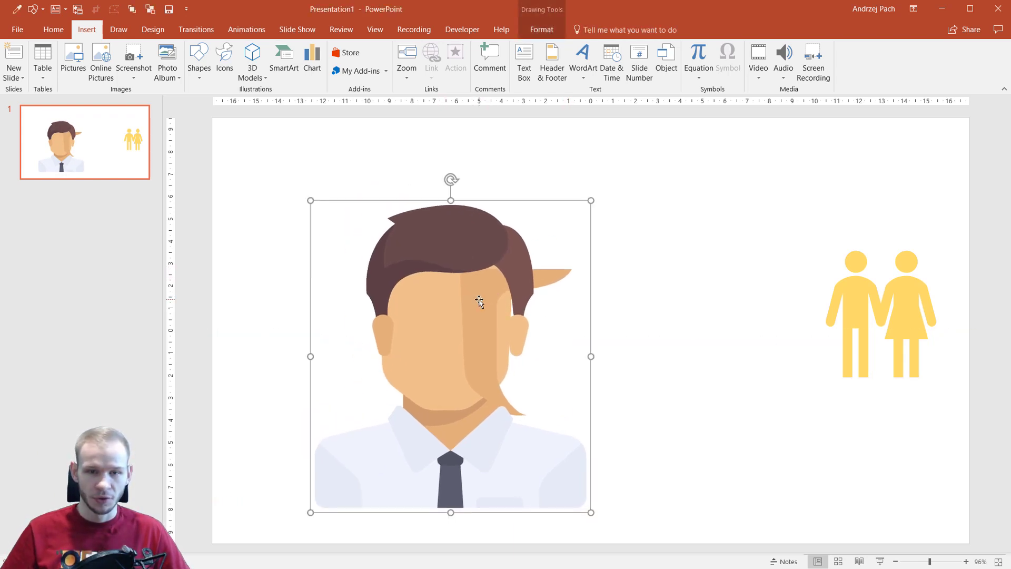